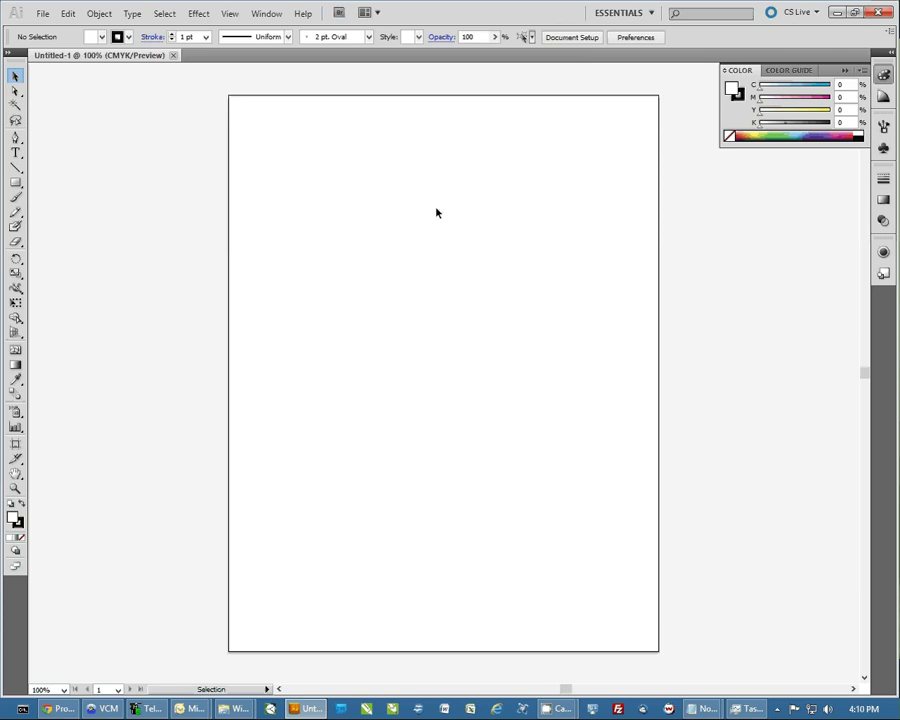
- Accept the current Edit > Color Settings without changes
left_click(68, 14)
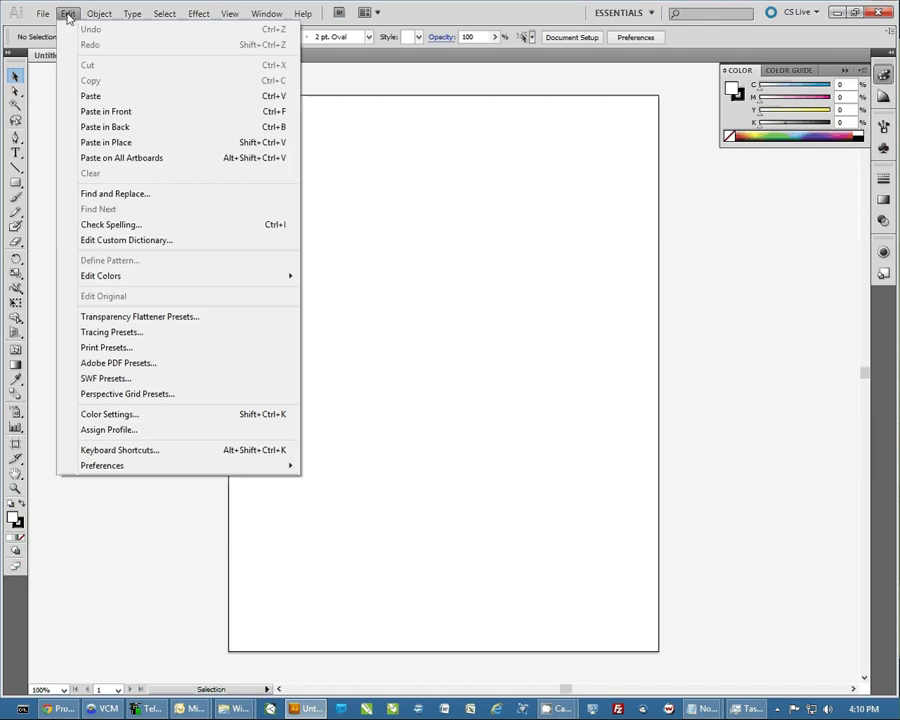
left_click(86, 416)
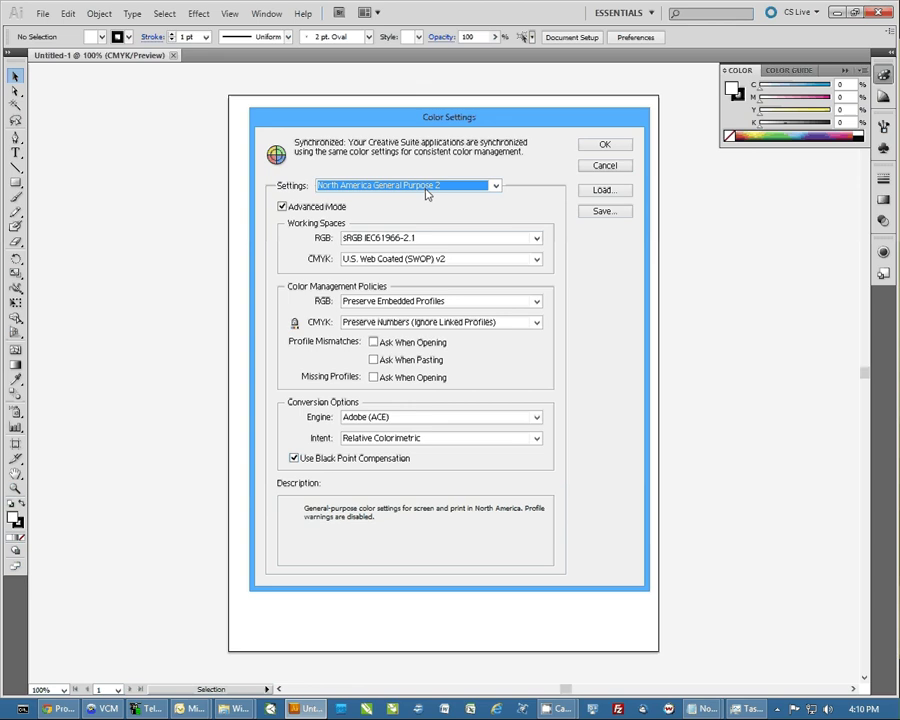
left_click(616, 146)
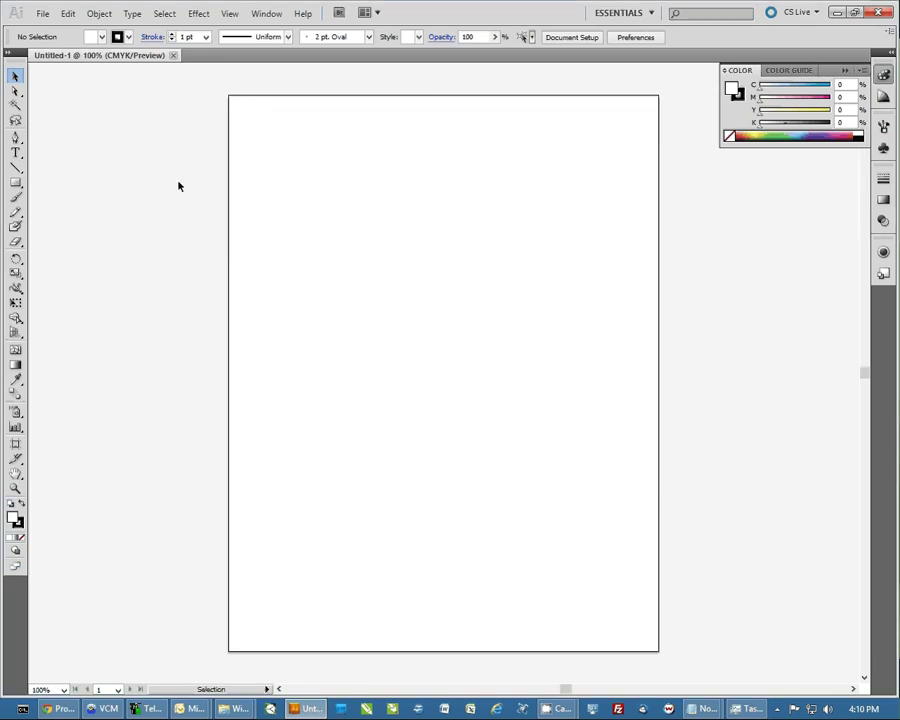
- Open the Print dialog and target the RICOH AficioSG7100DN (tech support) printer
left_click(43, 15)
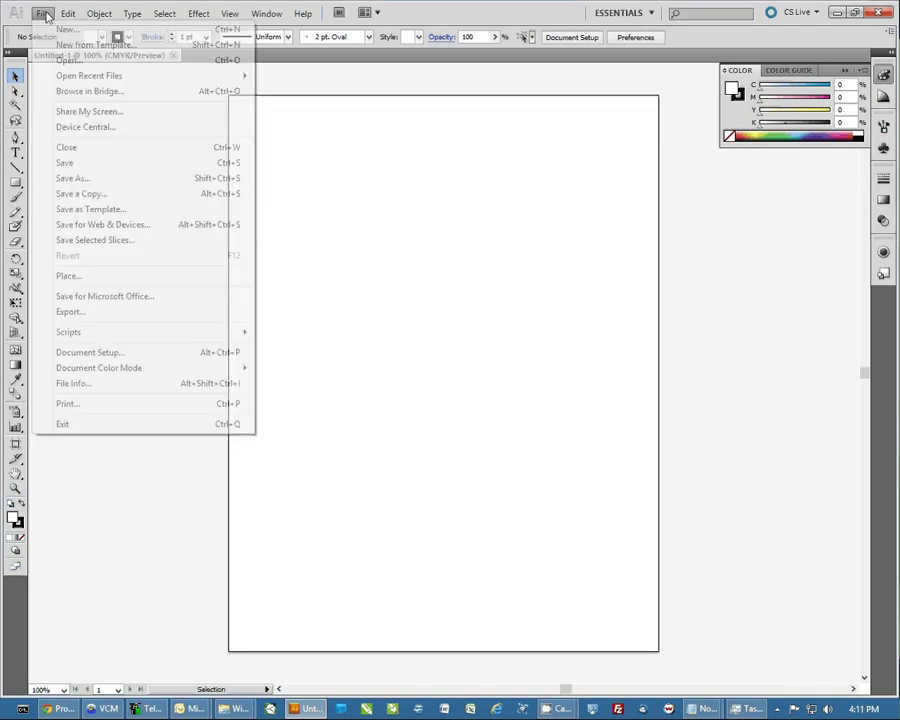
left_click(76, 404)
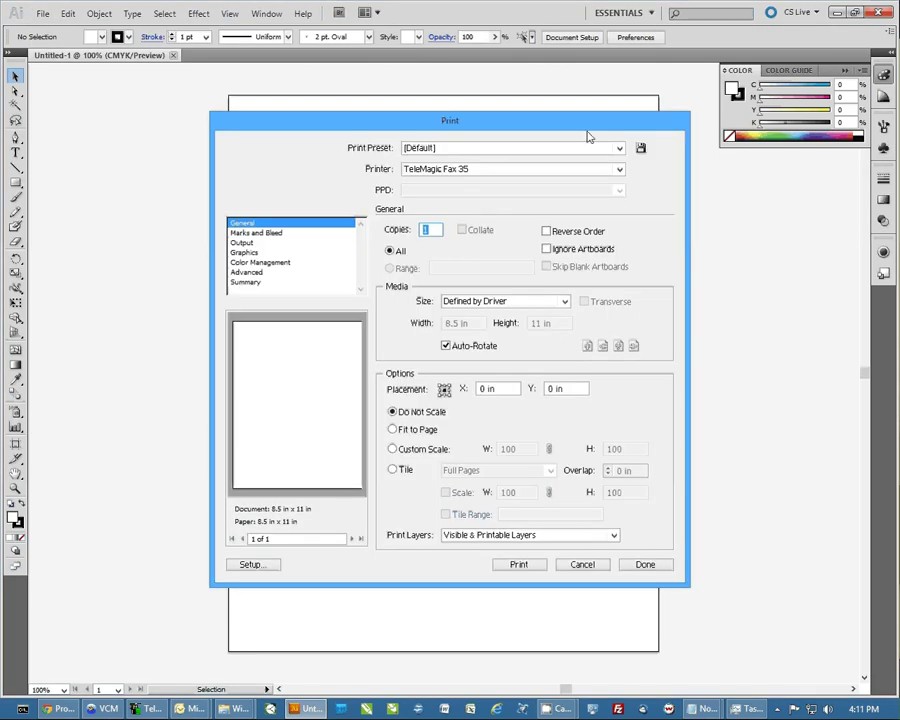
left_click(619, 171)
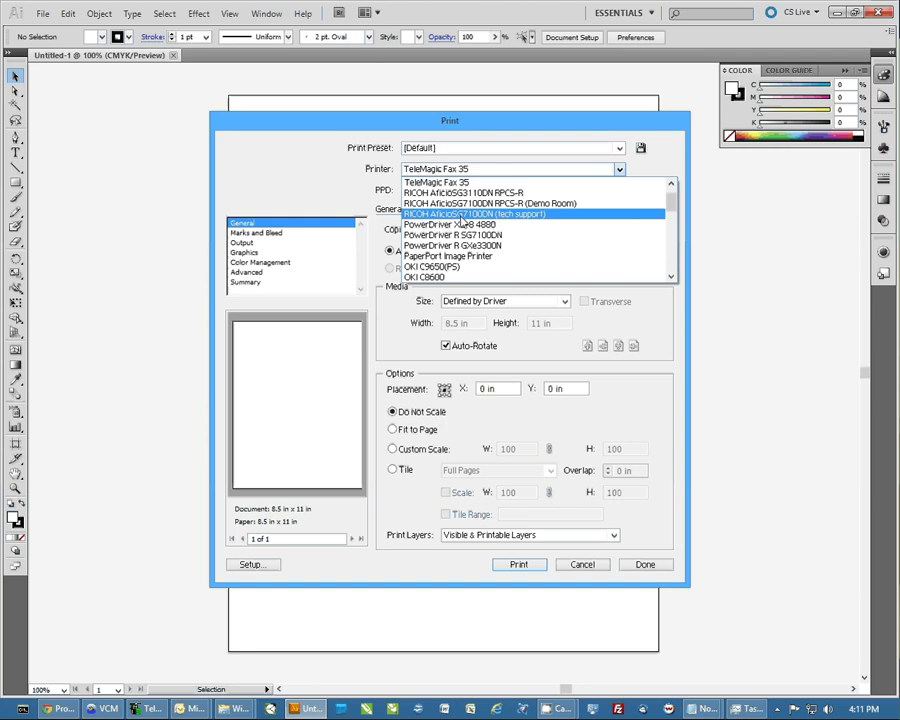
key("Escape")
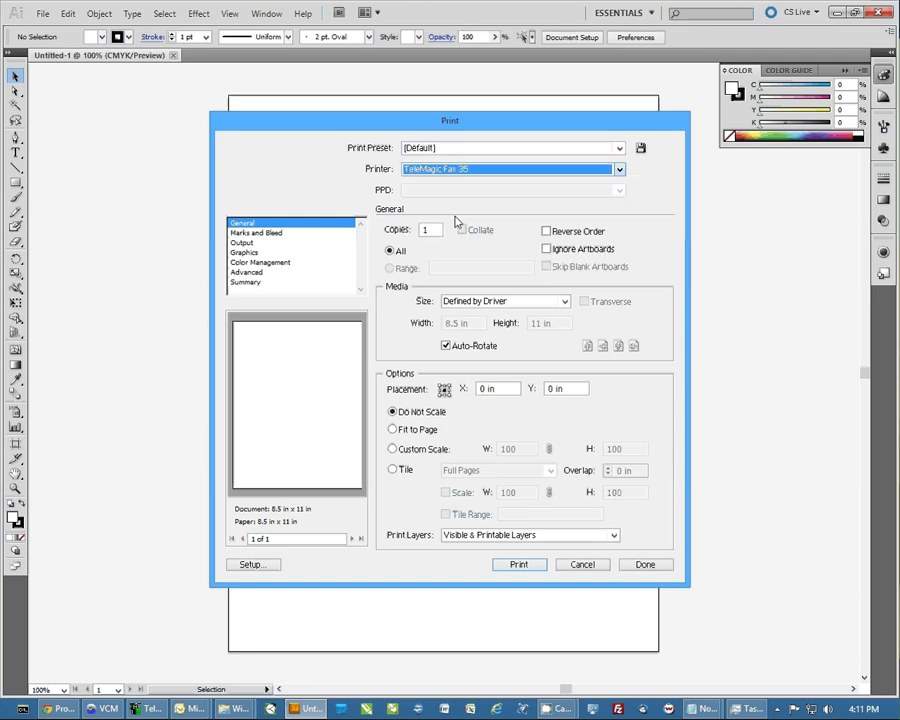
- Set the Color Management printer profile to Ricoh SG7100 DyeTrans Med SPP.icm
left_click(257, 263)
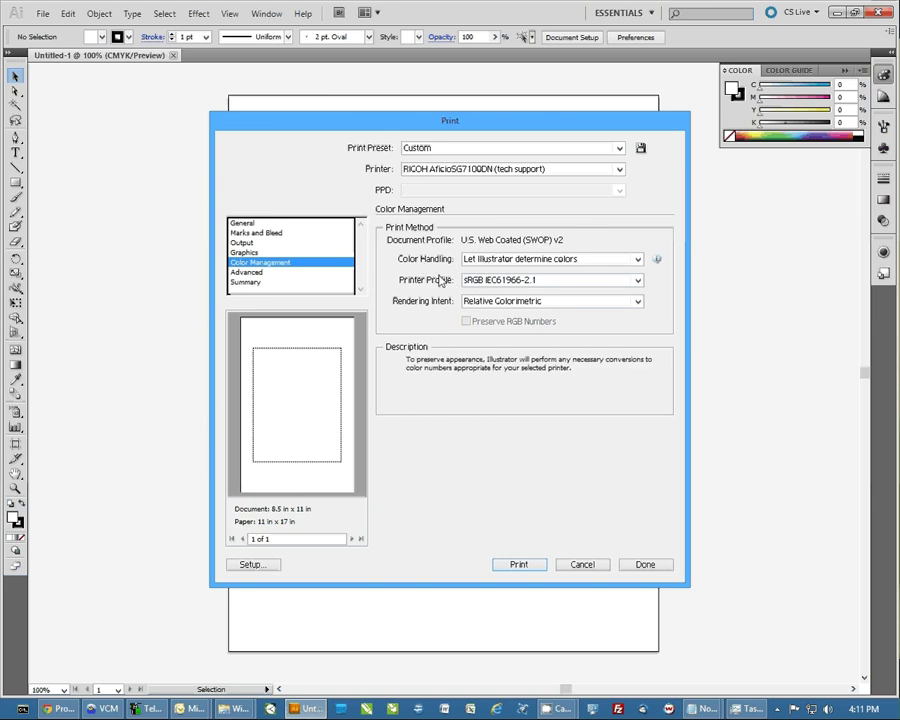
left_click(638, 281)
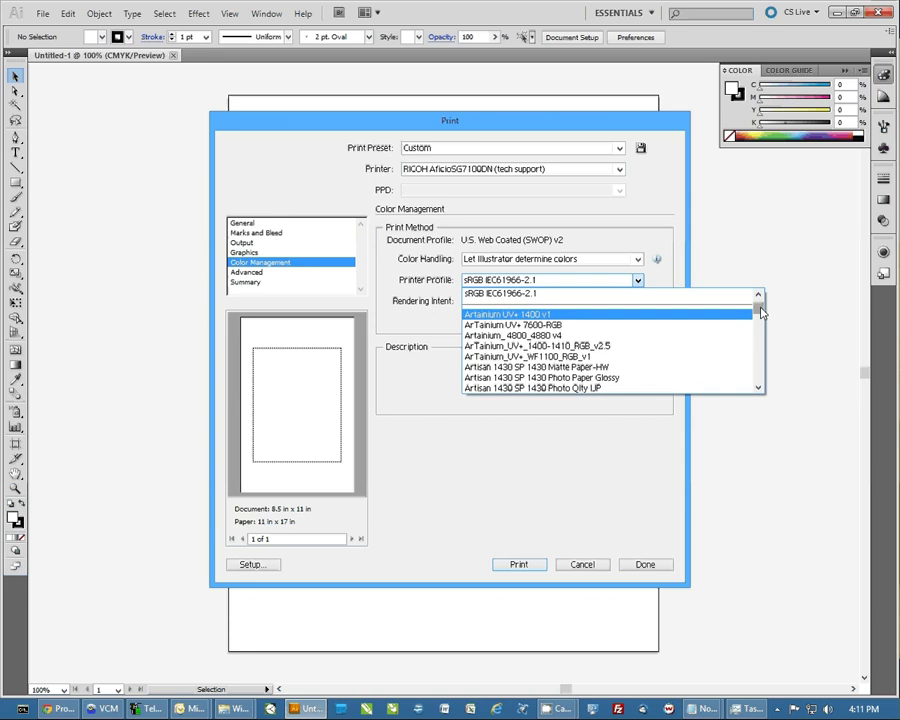
left_click_drag(761, 312, 701, 346)
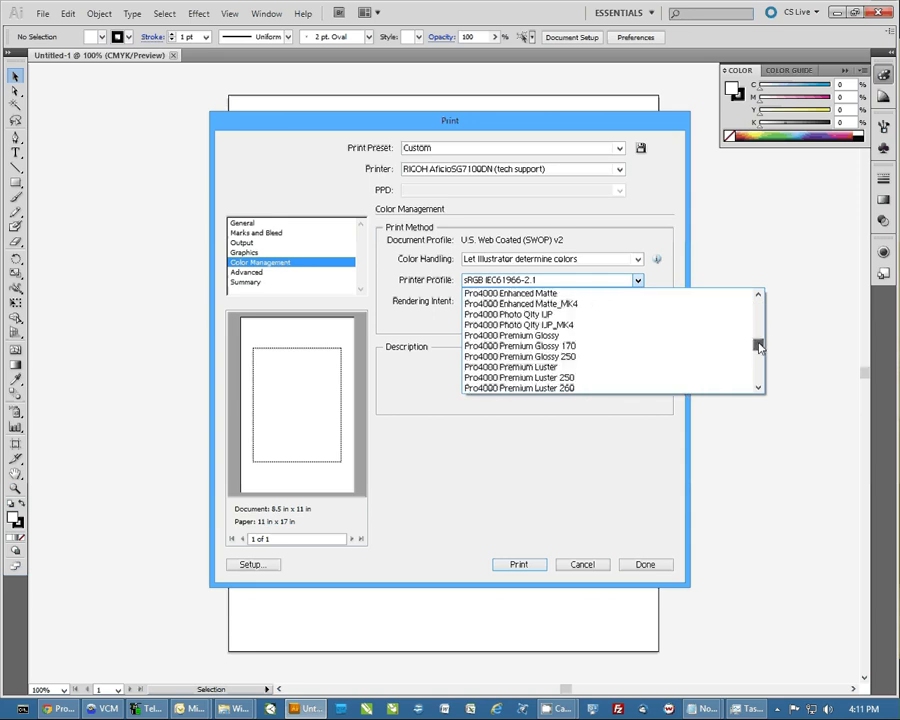
left_click(556, 343)
left_click(638, 281)
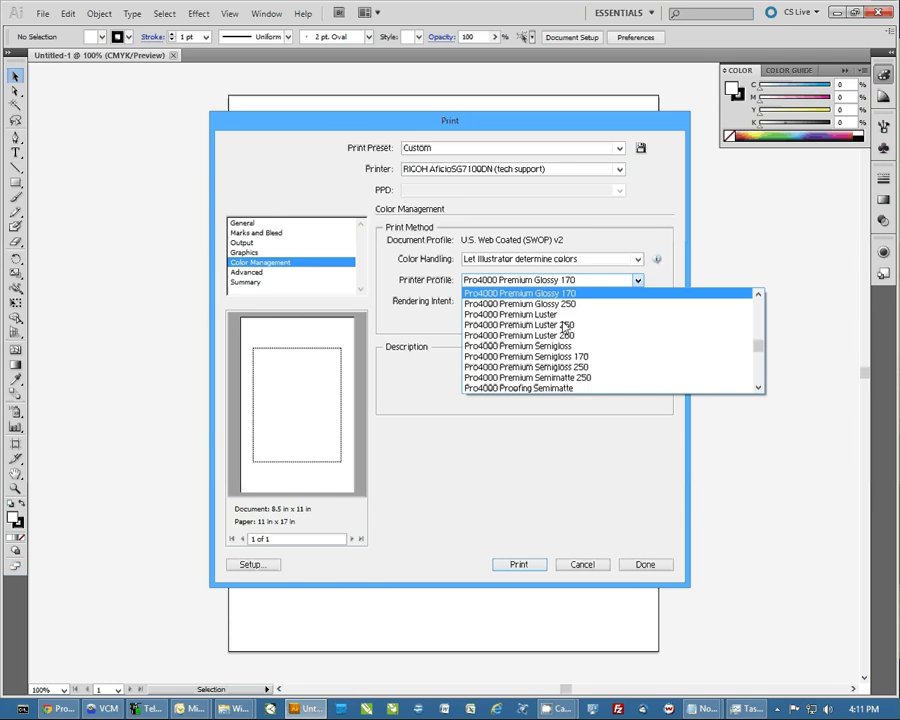
key("r")
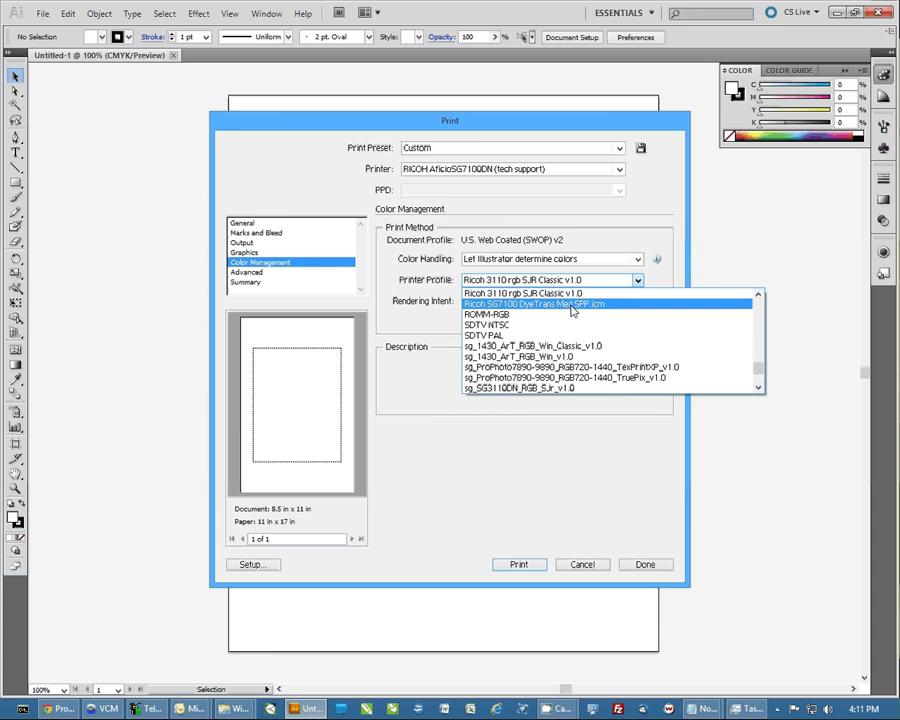
left_click(573, 305)
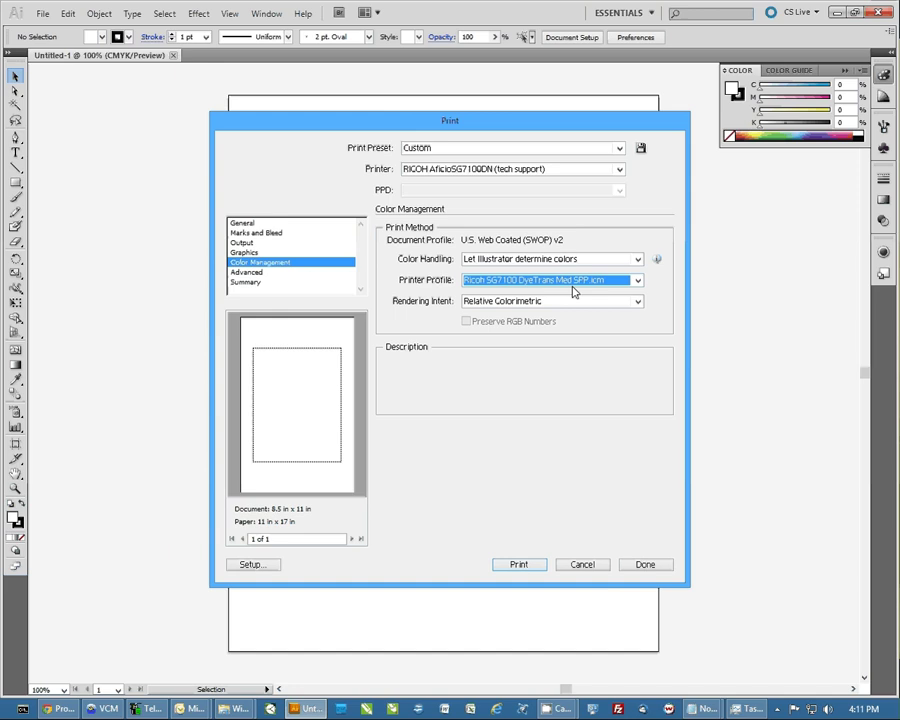
- Set the rendering intent to Perceptual
mouse_move(396, 310)
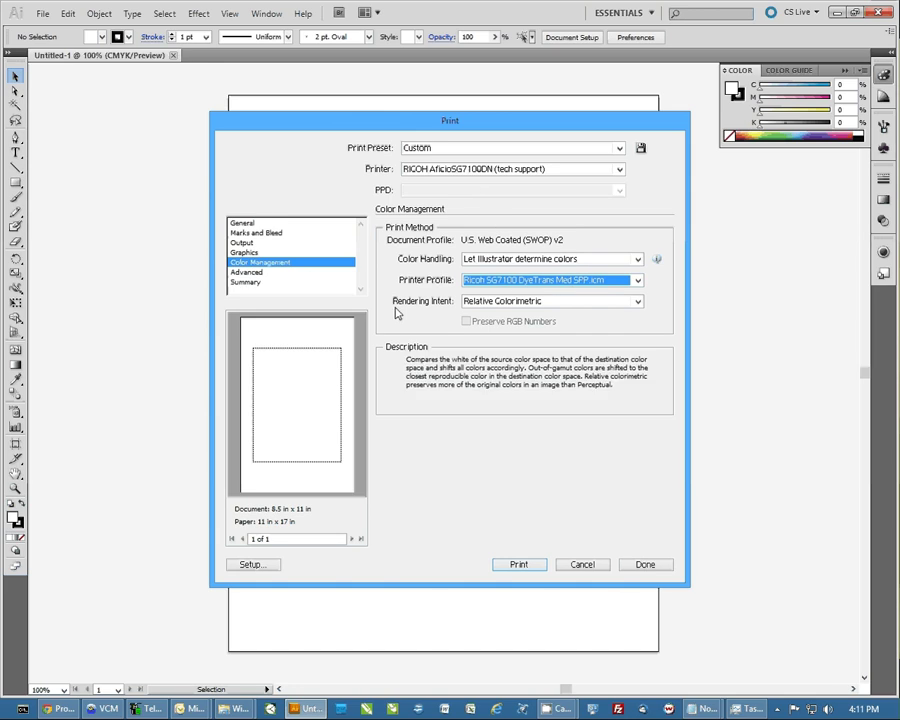
left_click(557, 303)
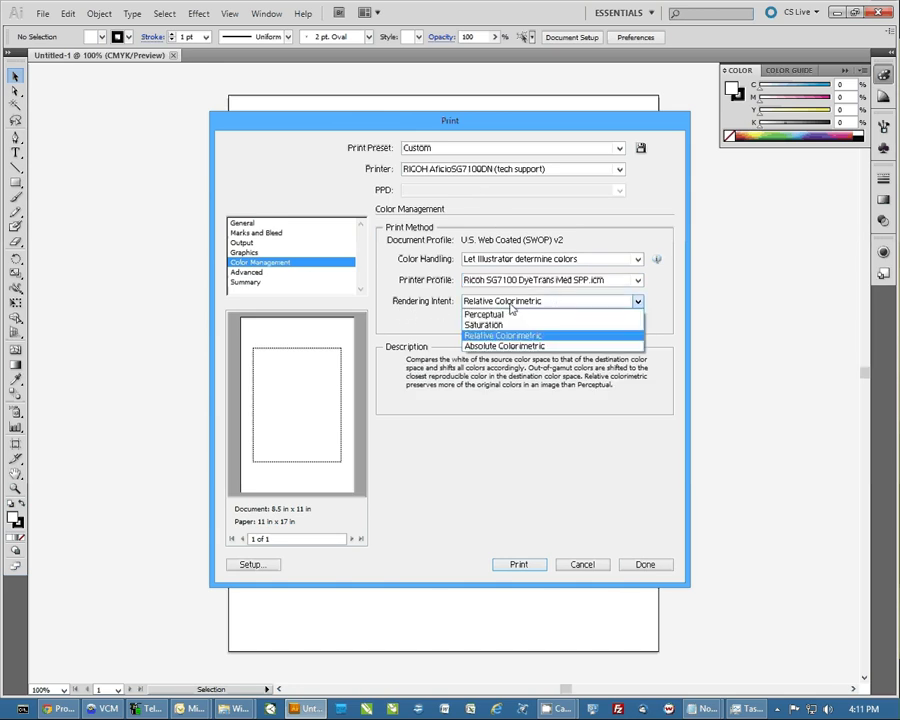
left_click(512, 312)
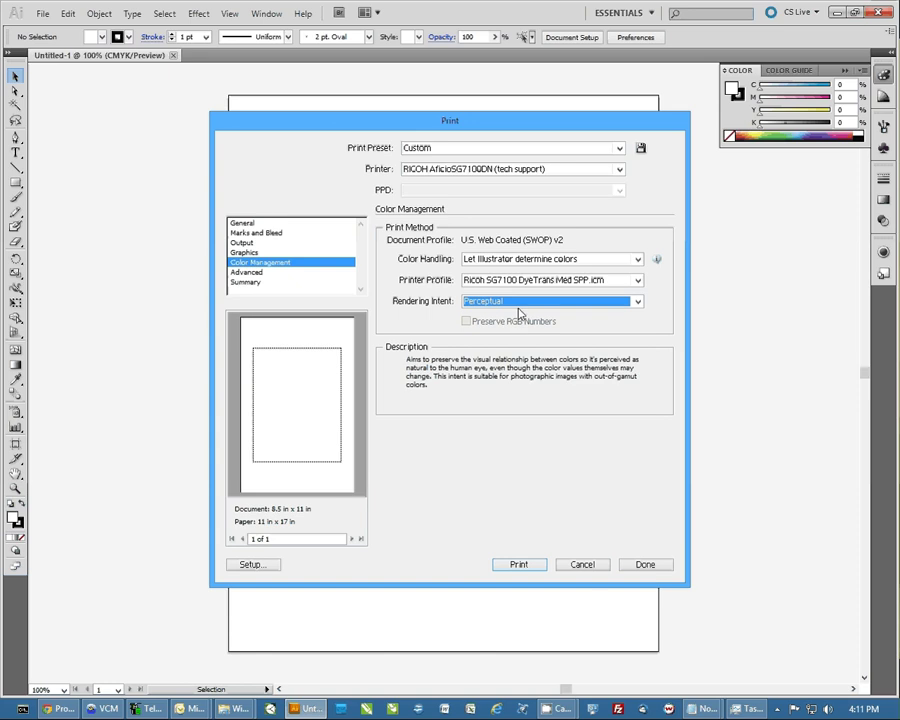
- In the Output settings, set Emulsion to Down (Right Reading)
left_click(244, 243)
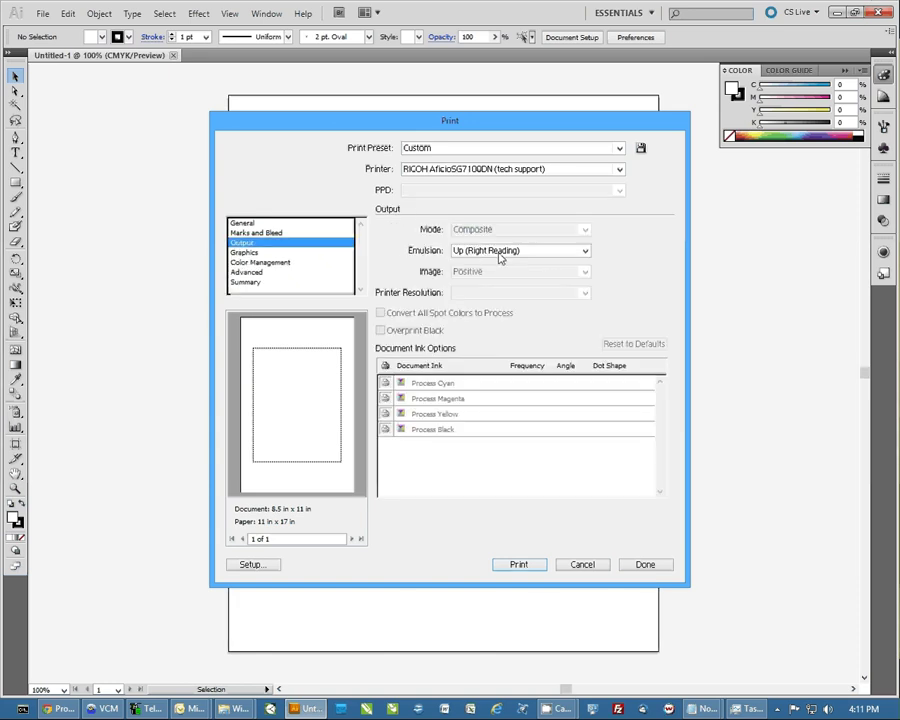
left_click(585, 251)
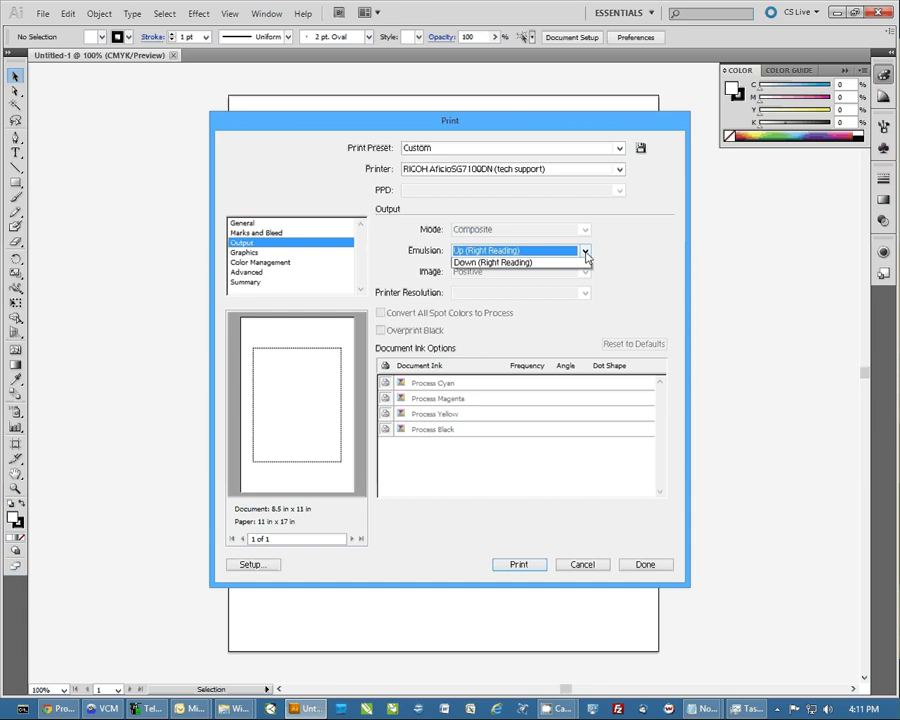
left_click(486, 274)
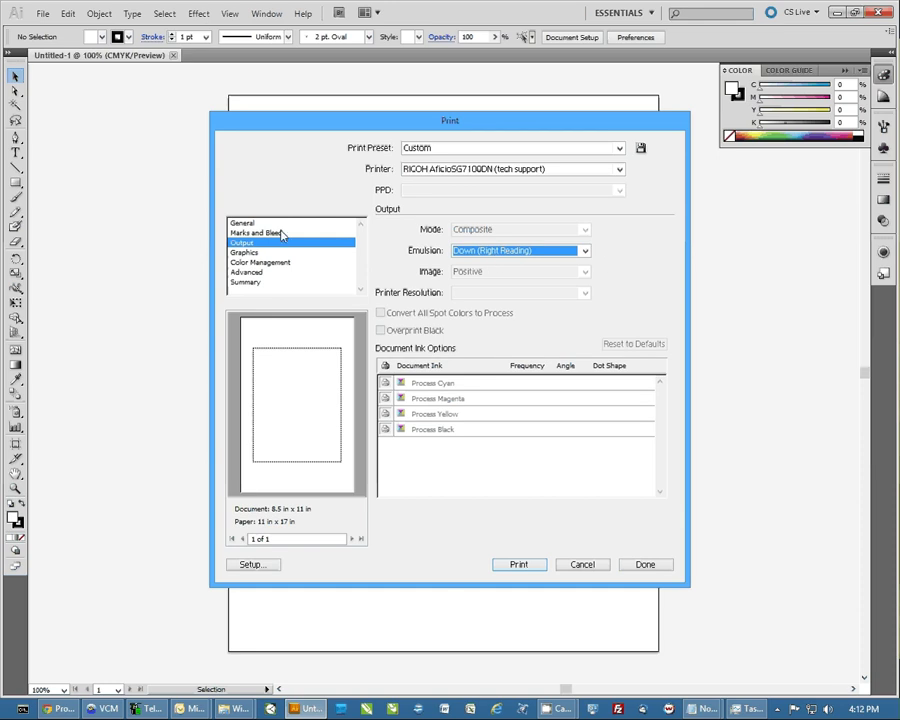
- In the General settings, check the paper size list, leaving Letter (8.5 x 11 in) selected
left_click(243, 224)
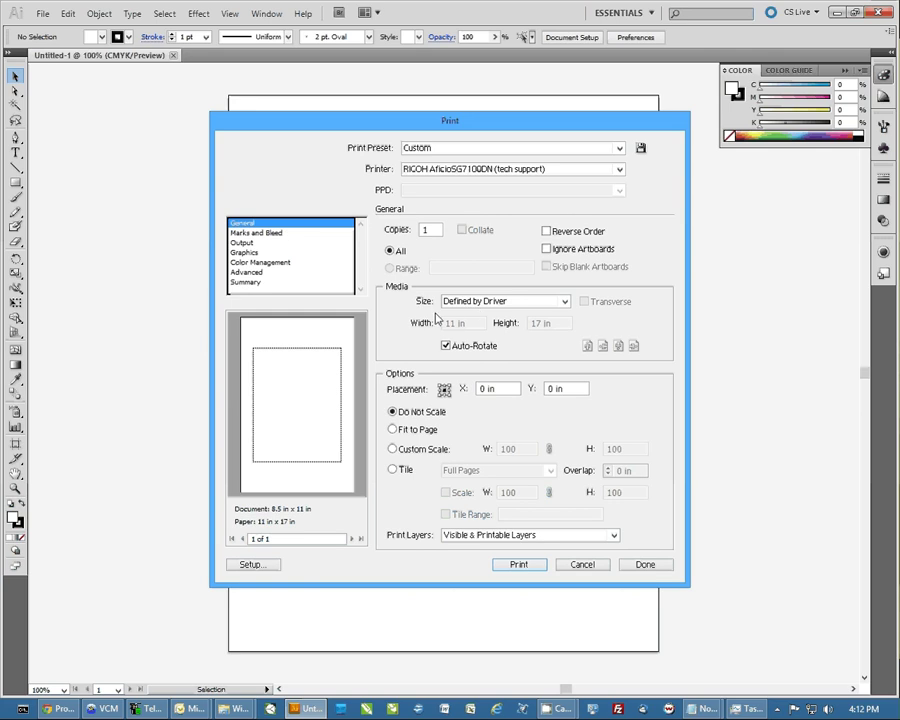
left_click(565, 301)
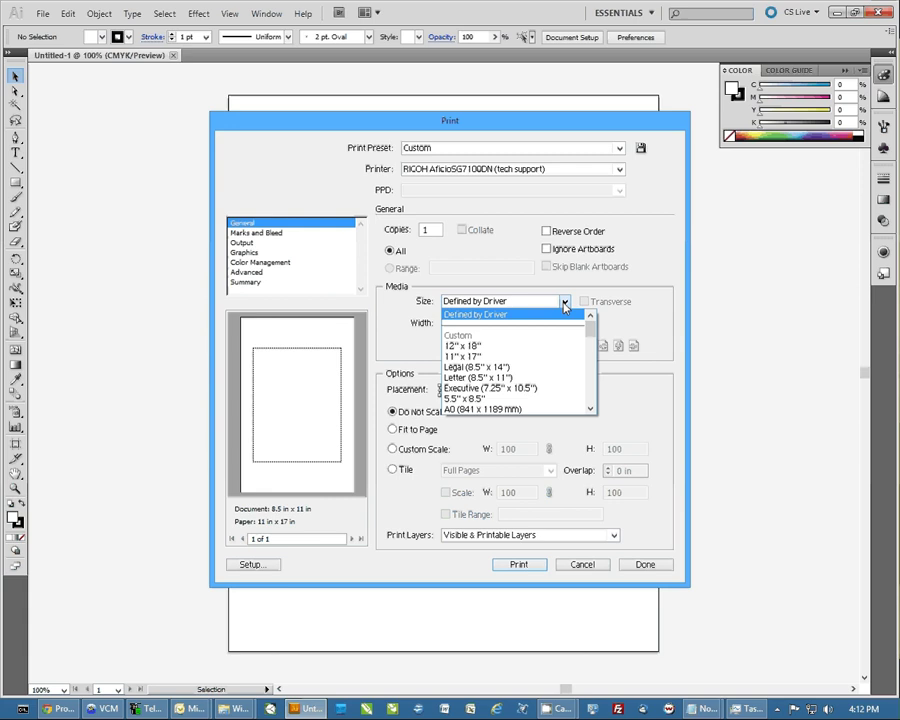
scroll(520, 345, "down", 2)
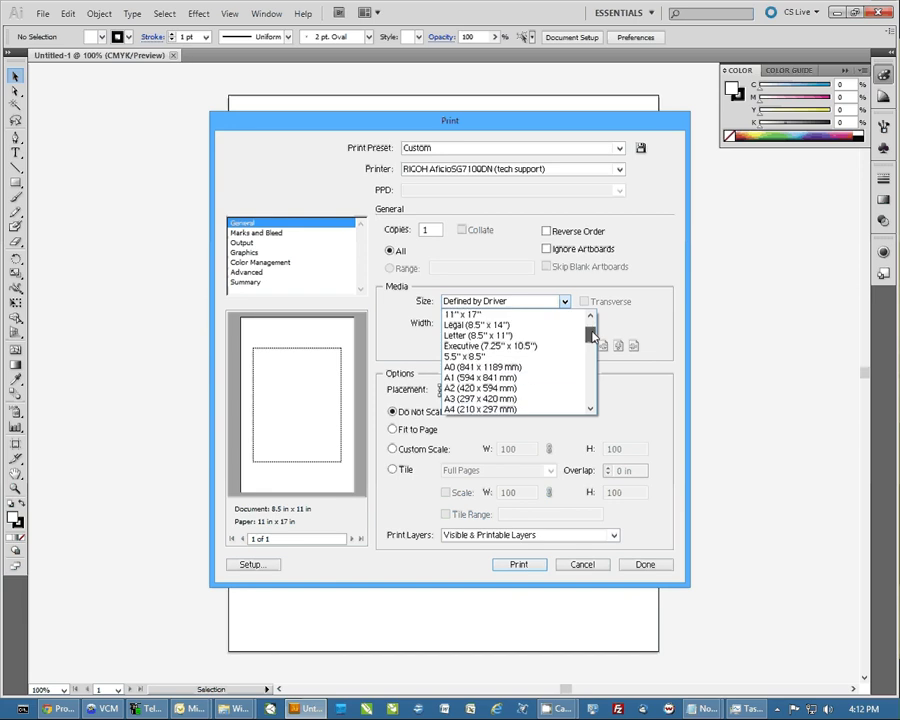
key("Escape")
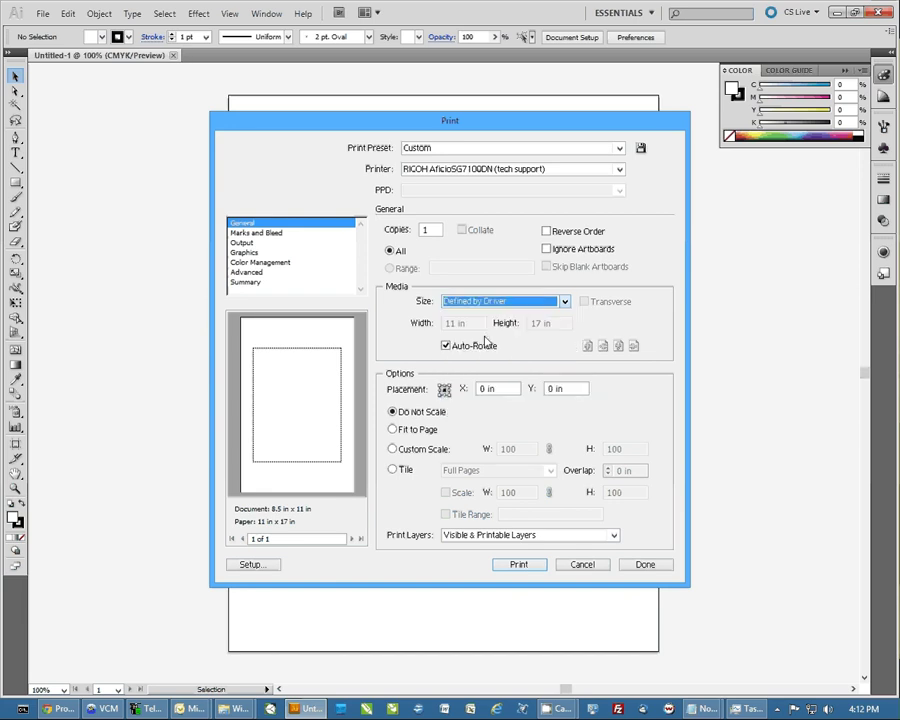
scroll(464, 303, "down", 3)
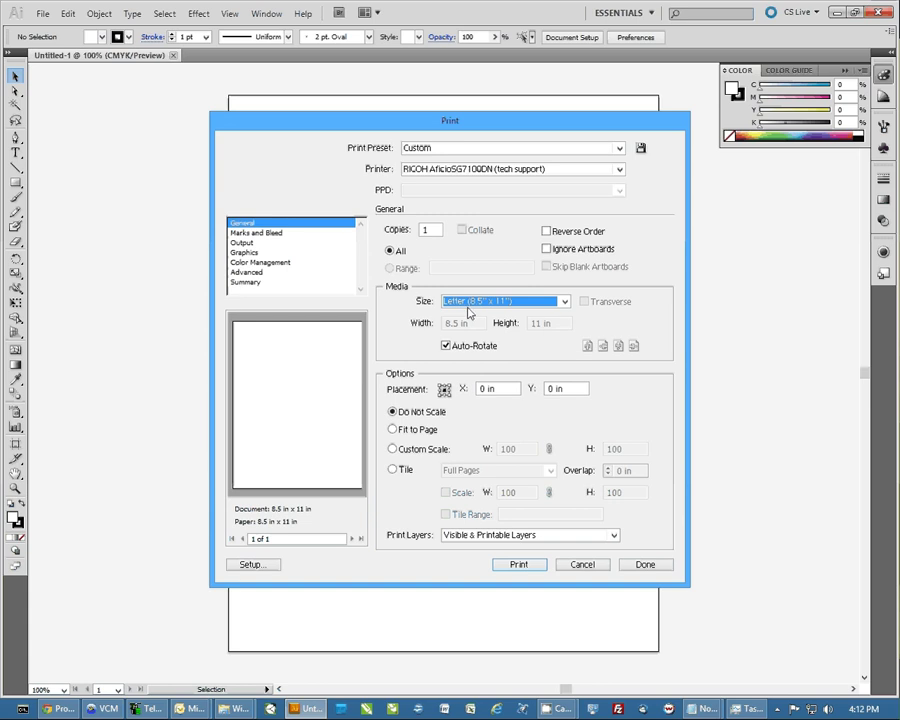
- Save the current print settings as the preset 'SG7100 Letter'
left_click(641, 150)
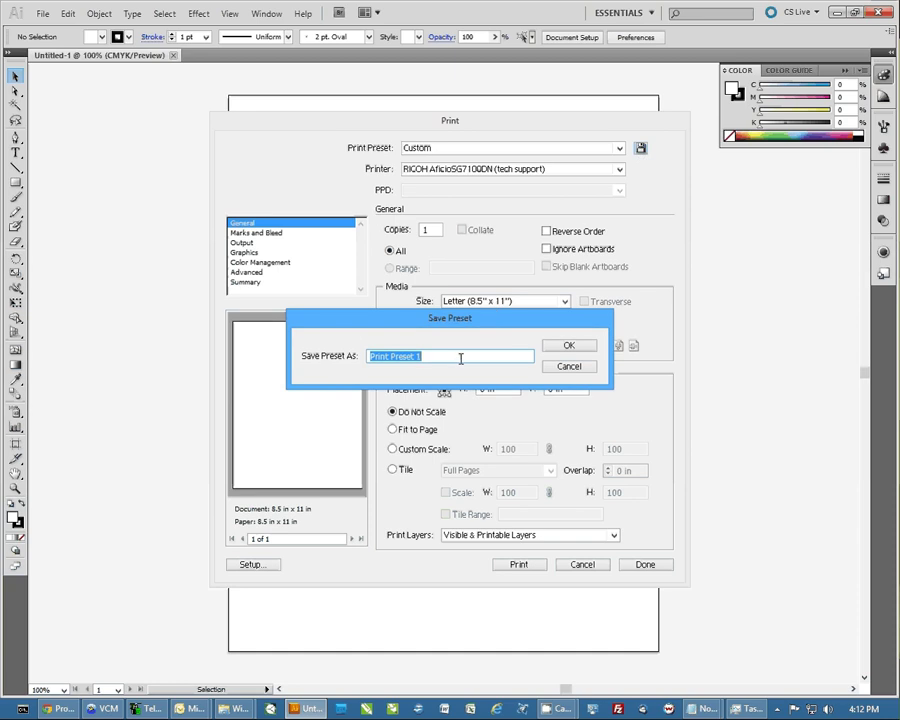
type("SG7100 Letter")
left_click(568, 345)
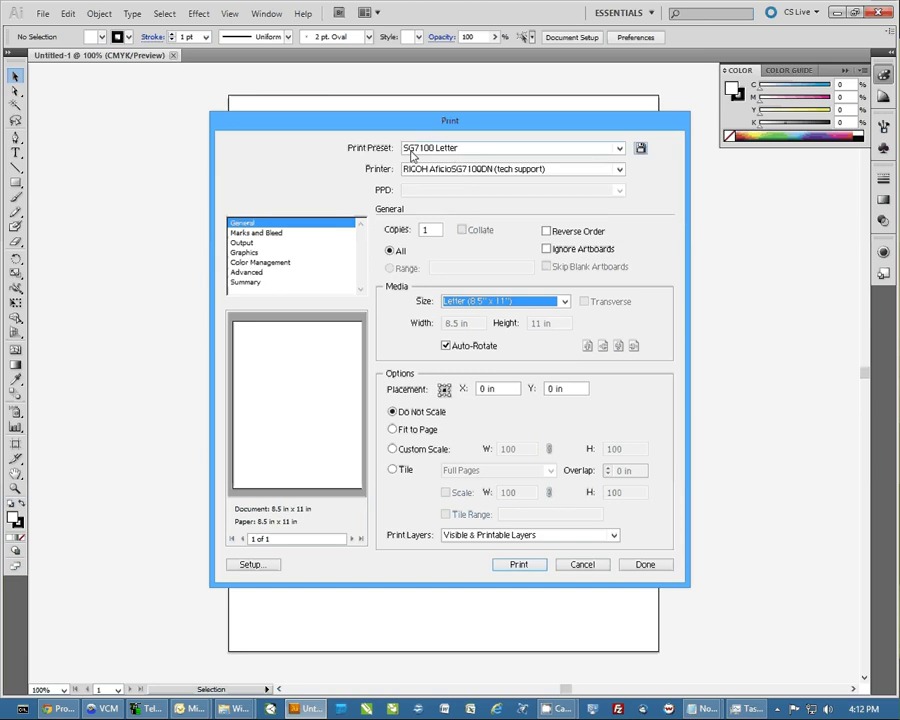
- Change the paper size to Legal (8.5" x 14")
left_click(565, 301)
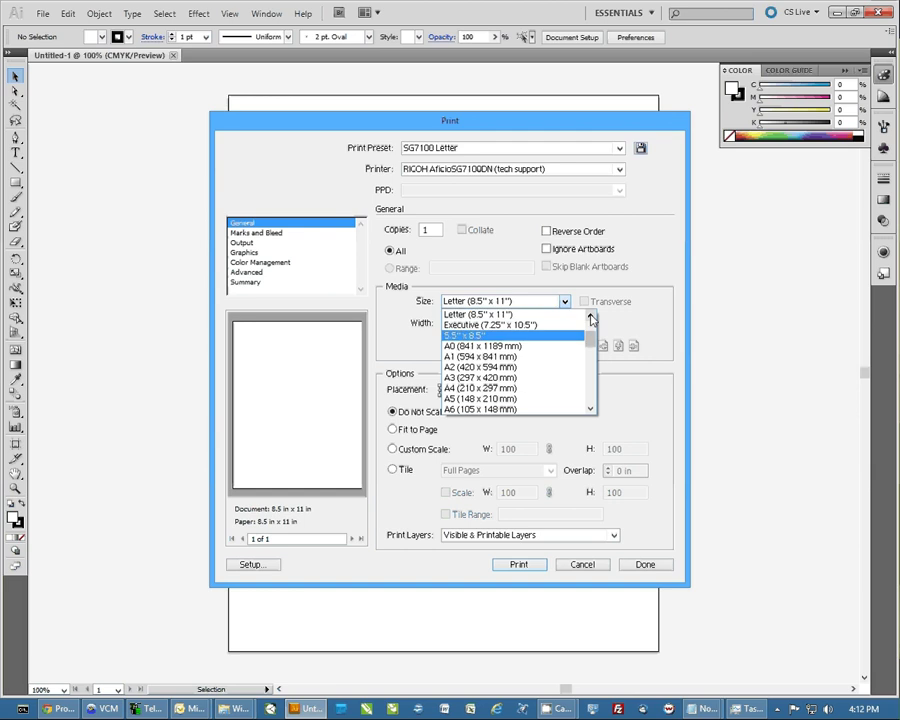
scroll(560, 340, "up", 1)
left_click(484, 316)
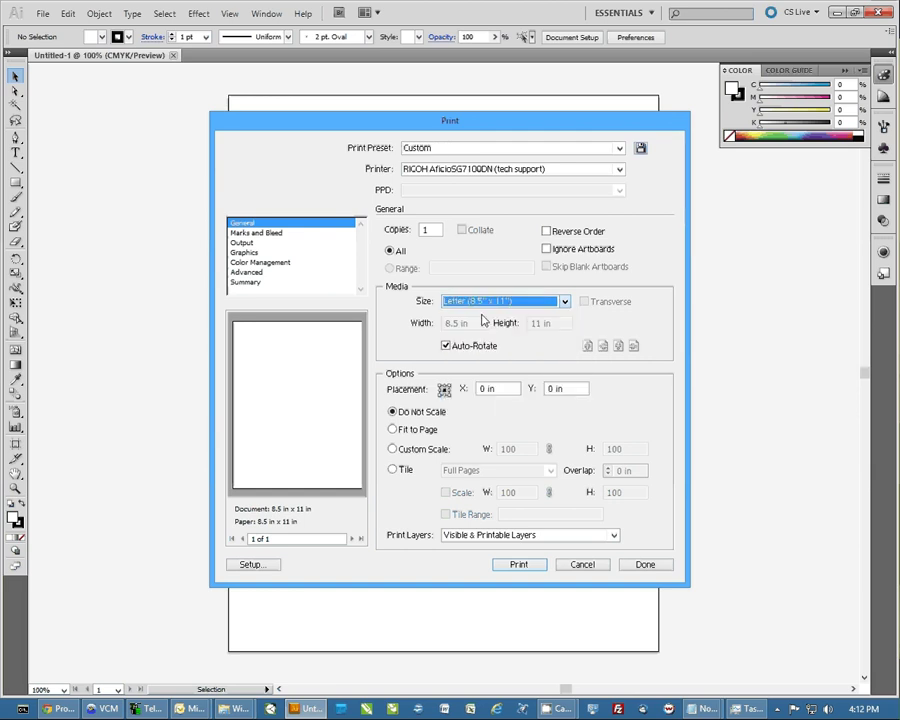
- Save these settings as the print preset 'SG7100 Legal'
left_click(641, 148)
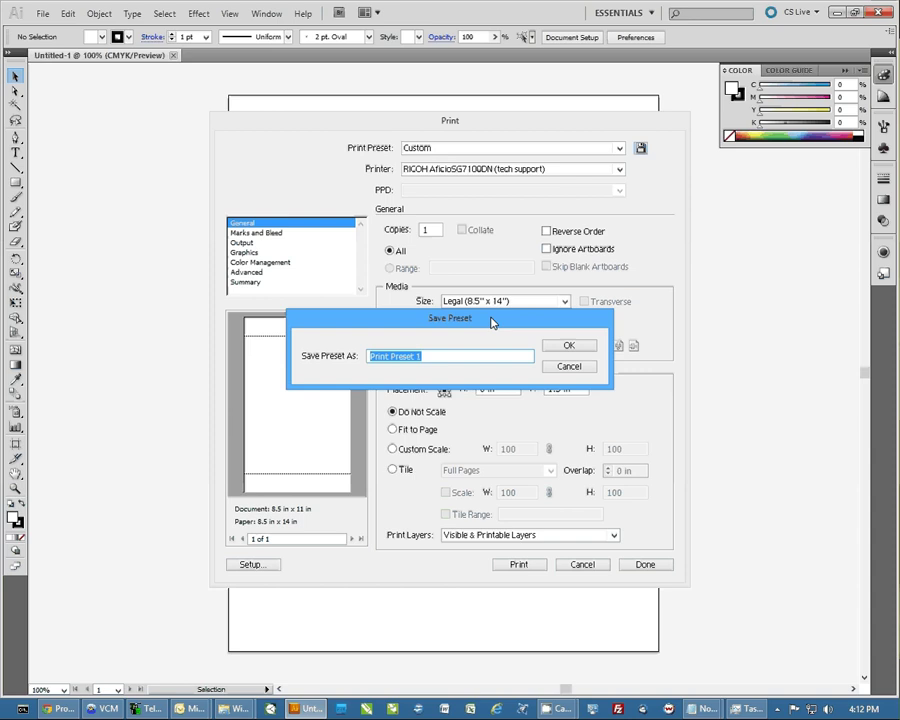
type("SG7100 Legal")
left_click(568, 347)
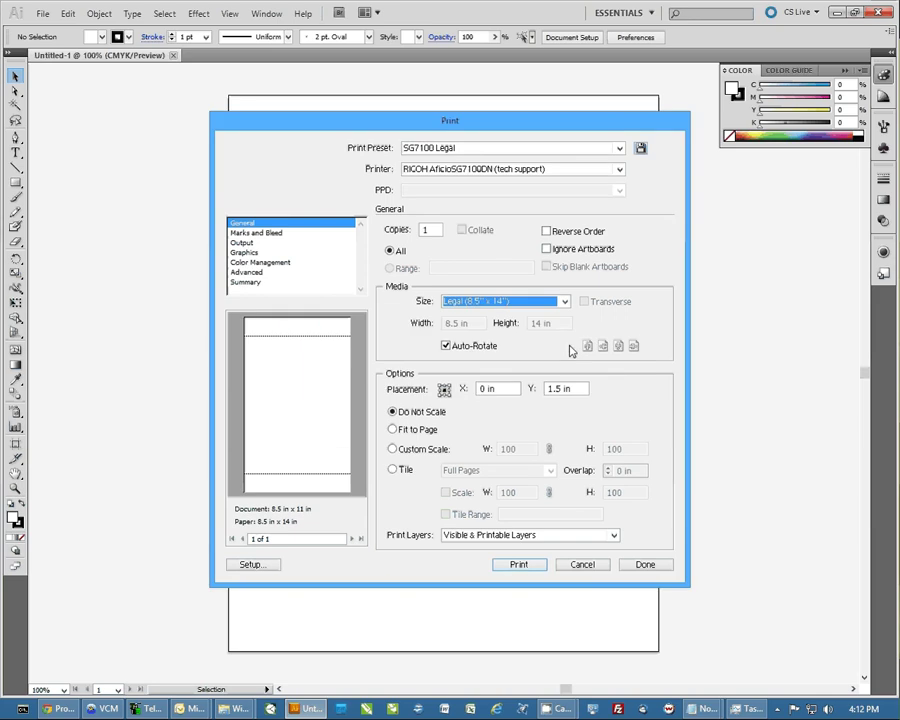
left_click(620, 148)
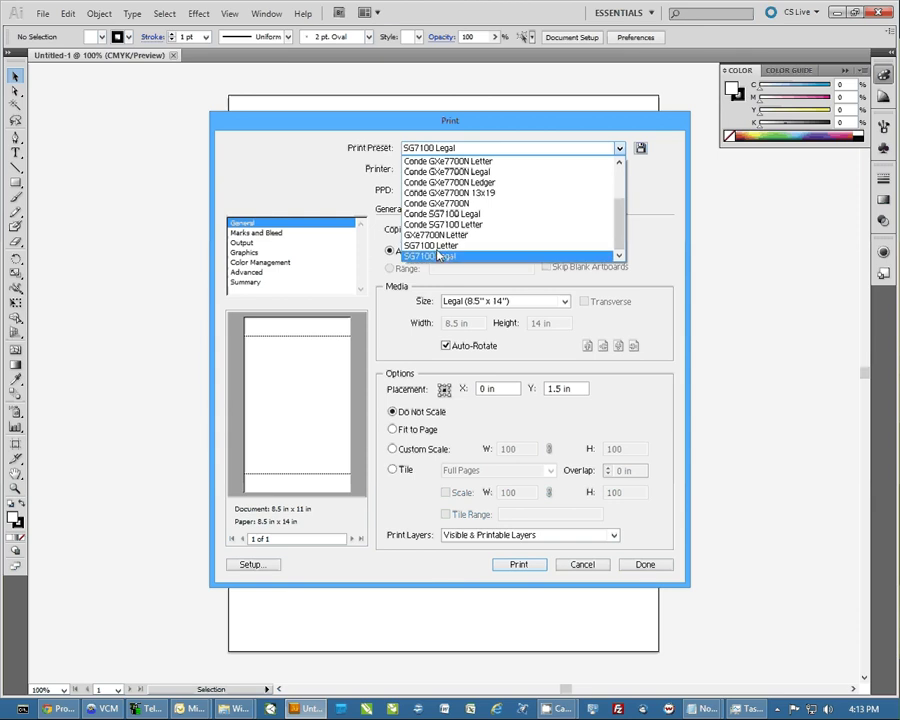
- Cancel the Print dialog, reopen it, and load the SG7100 Letter preset
left_click(437, 257)
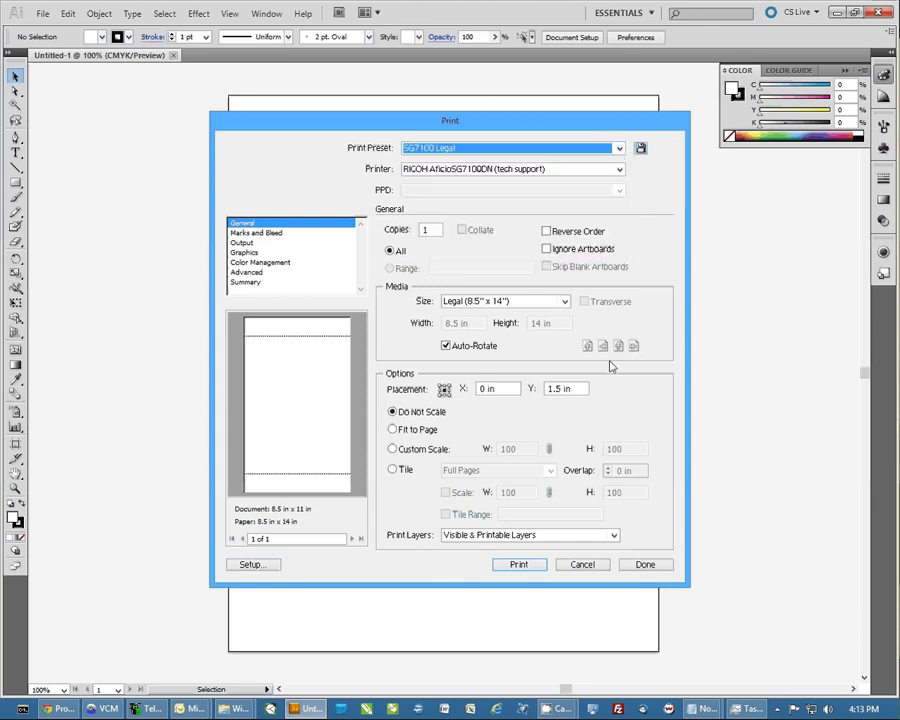
left_click(582, 564)
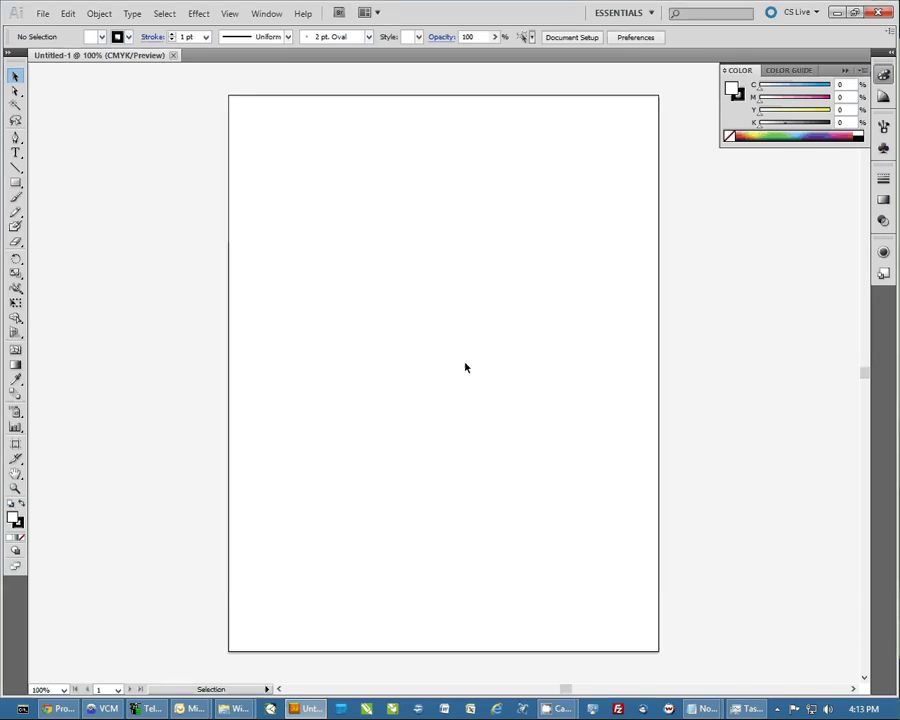
left_click(41, 14)
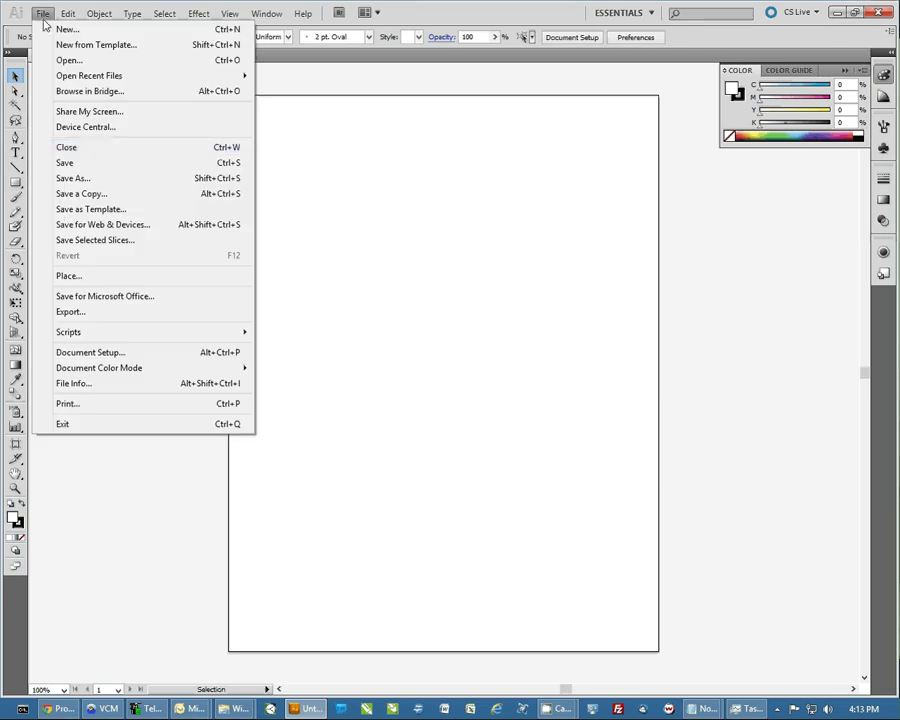
left_click(62, 403)
left_click(606, 147)
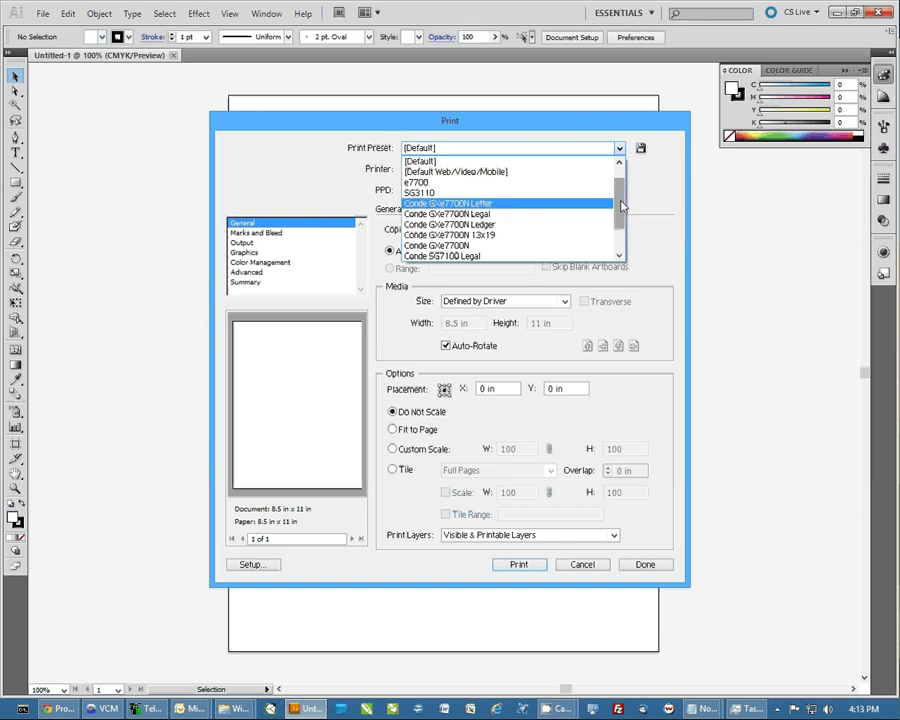
left_click_drag(619, 201, 617, 236)
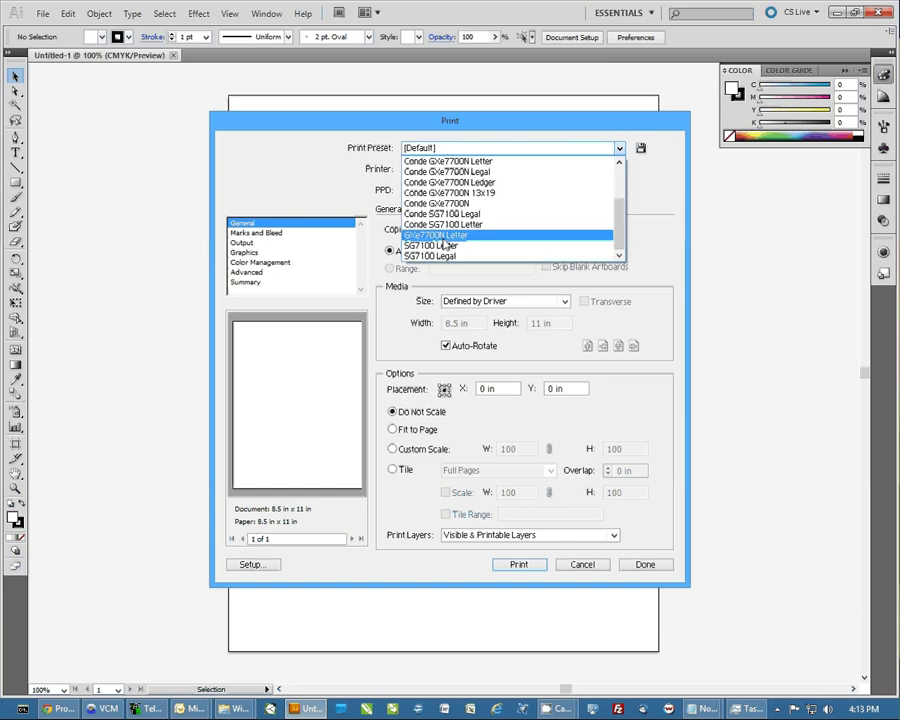
key("Escape")
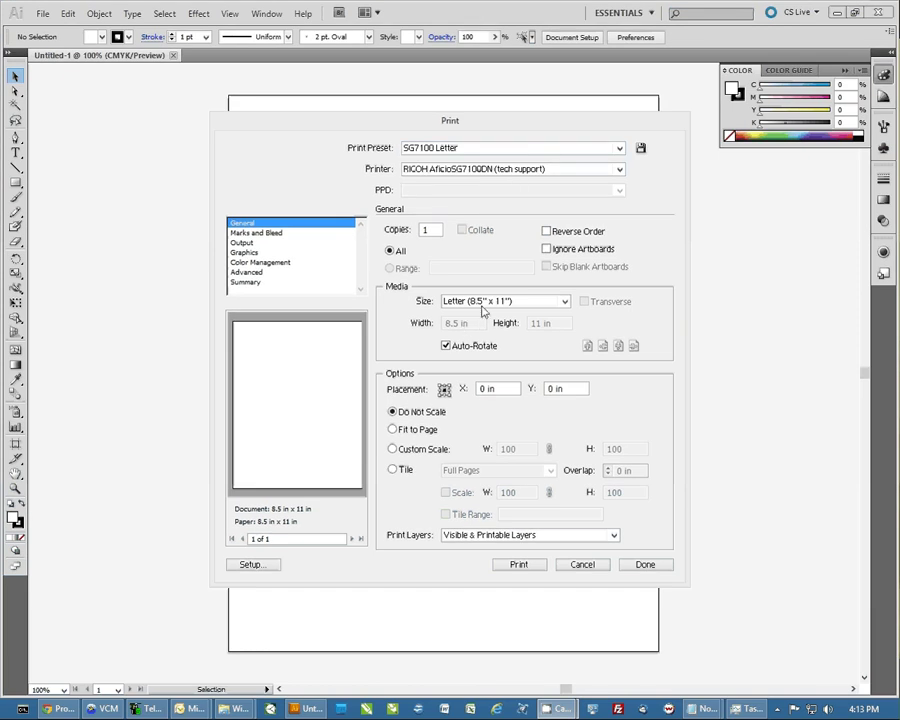
- Review the Output and Color Management panels, then return to General settings
left_click(241, 243)
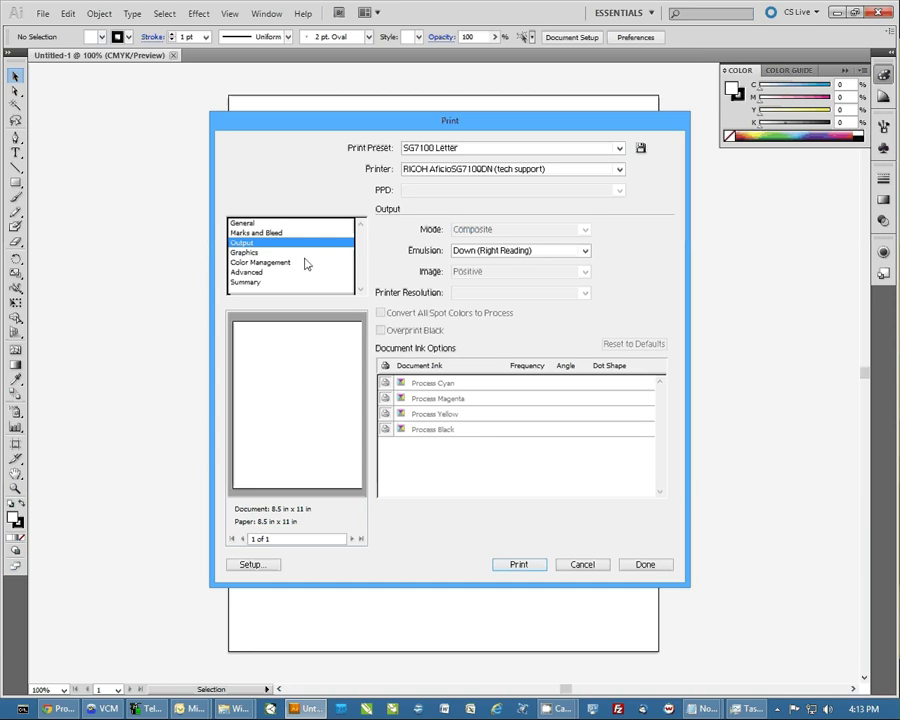
left_click(259, 262)
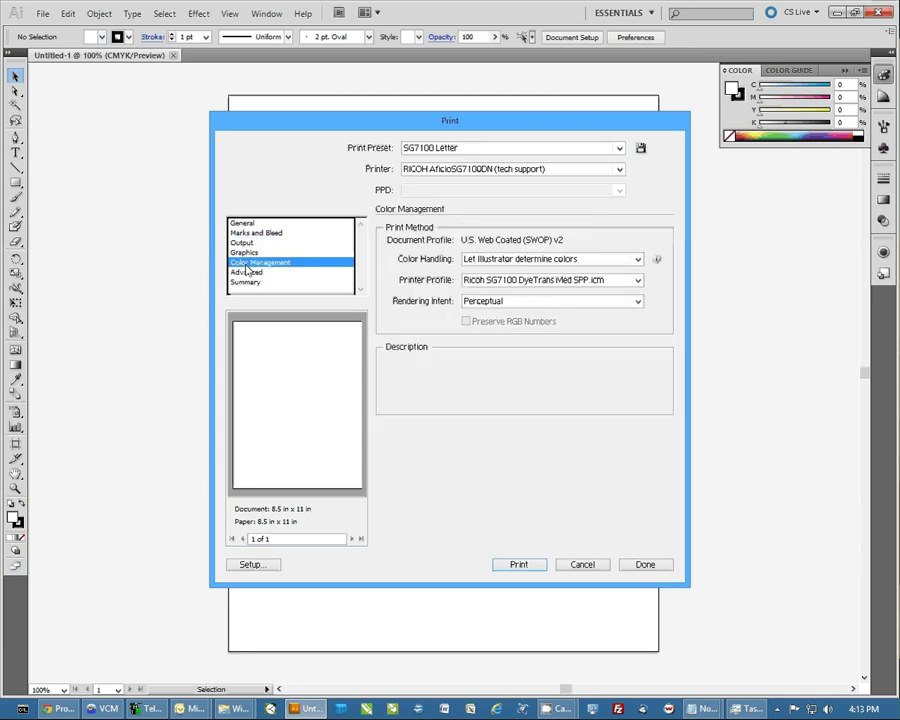
mouse_move(519, 306)
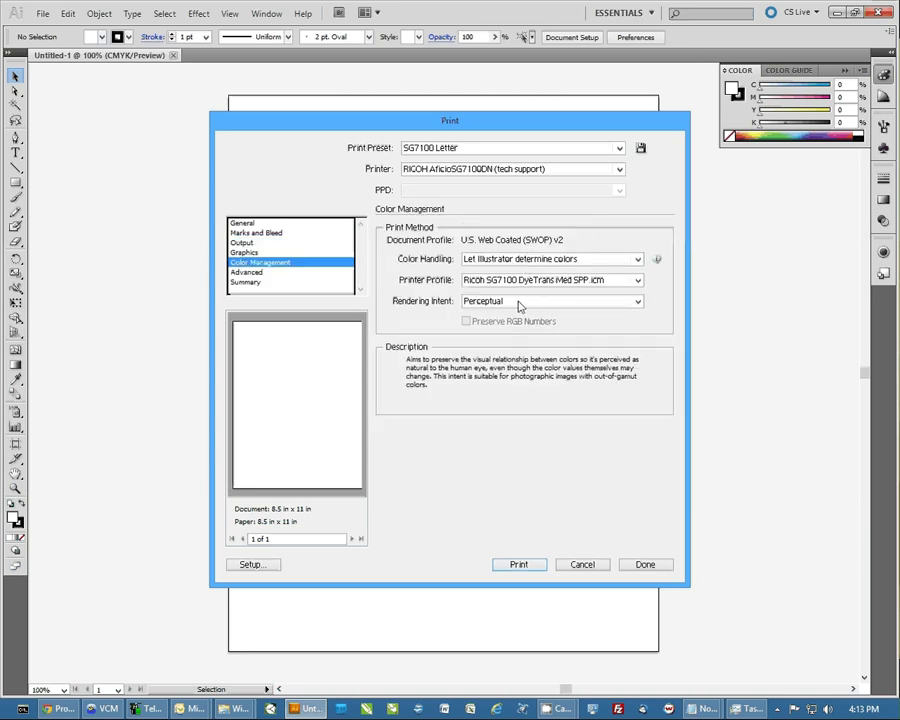
left_click(242, 223)
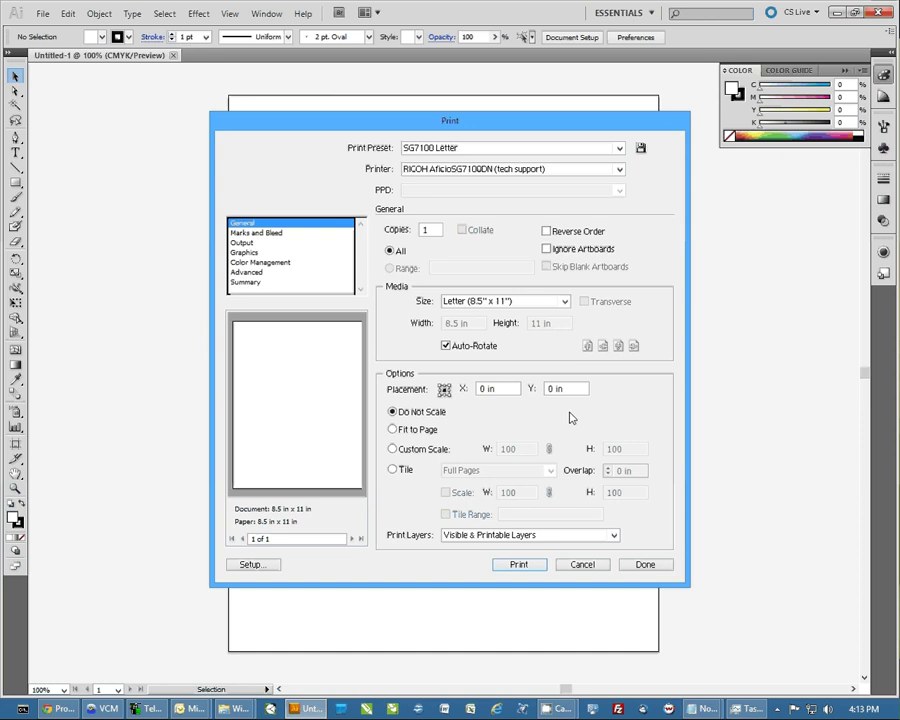
left_click(645, 565)
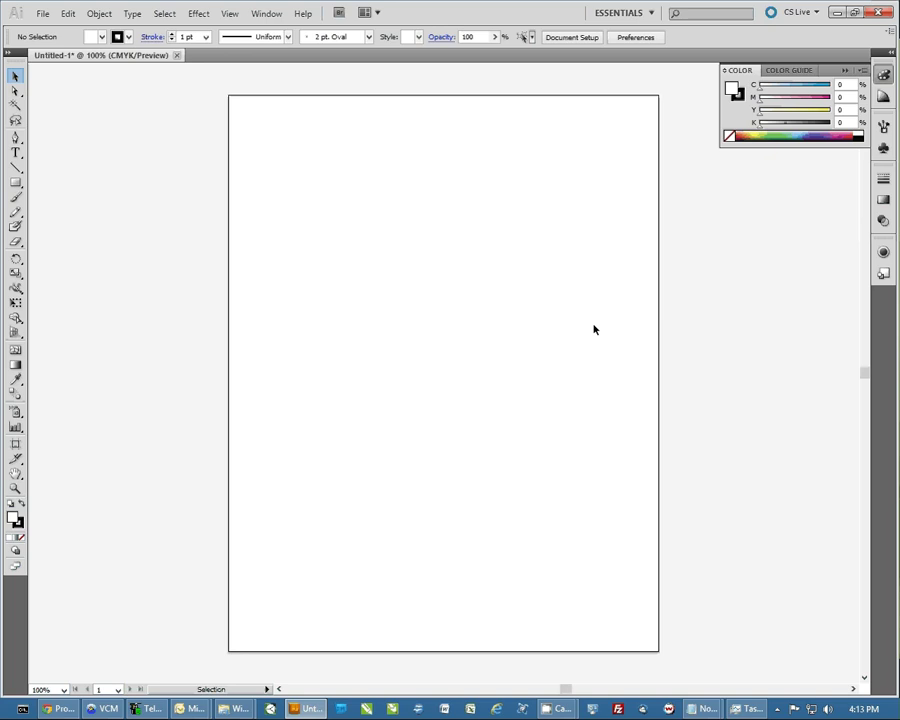